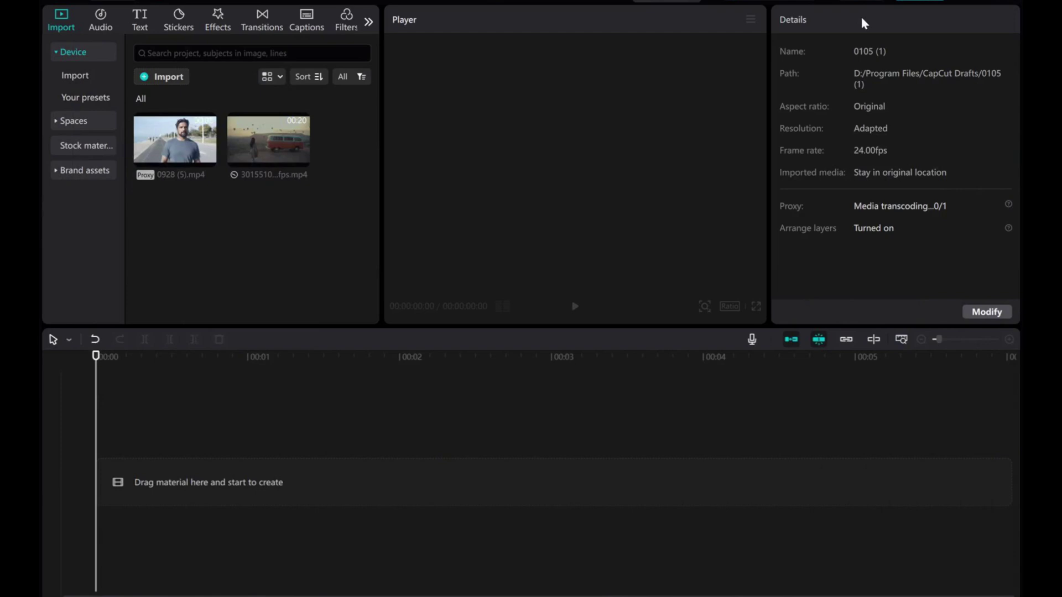
- Preview the man clip 0928 (5).mp4 in the Import media bin
click(152, 146)
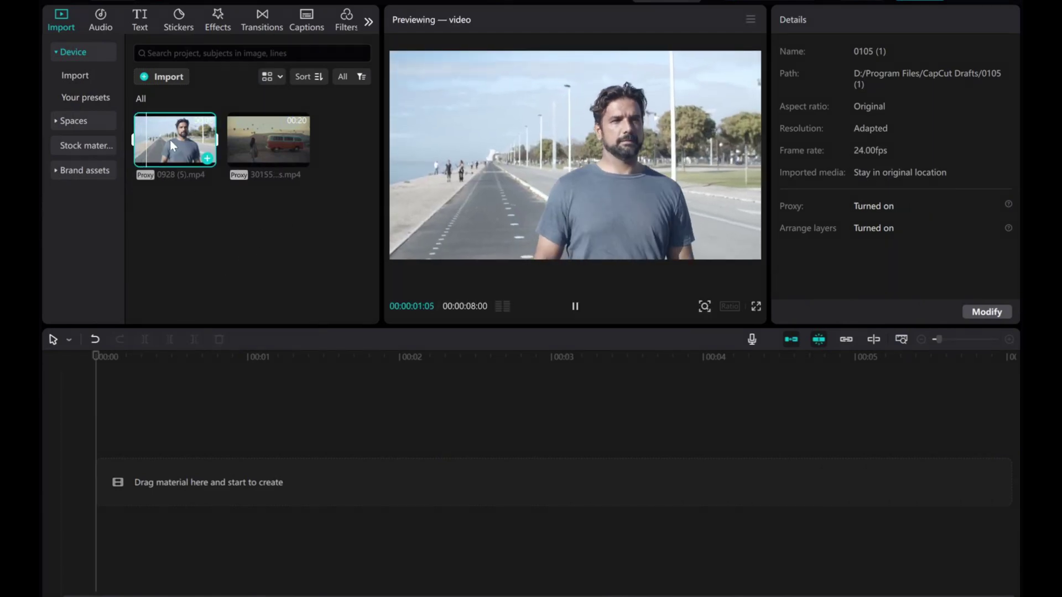
- Place the man clip on the timeline and apply Auto removal to its background
drag(182, 135, 163, 461)
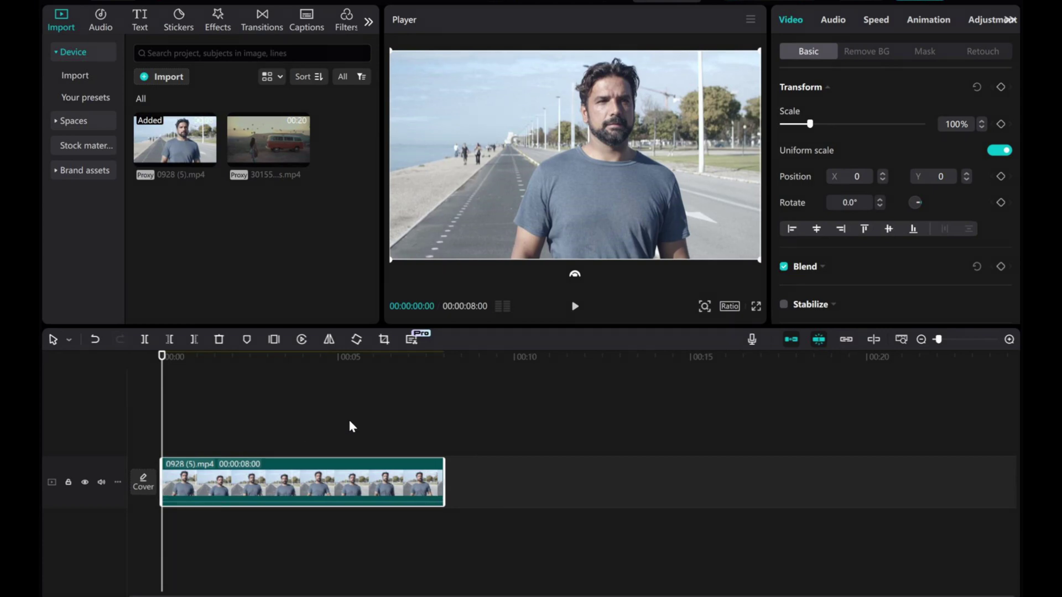
click(862, 54)
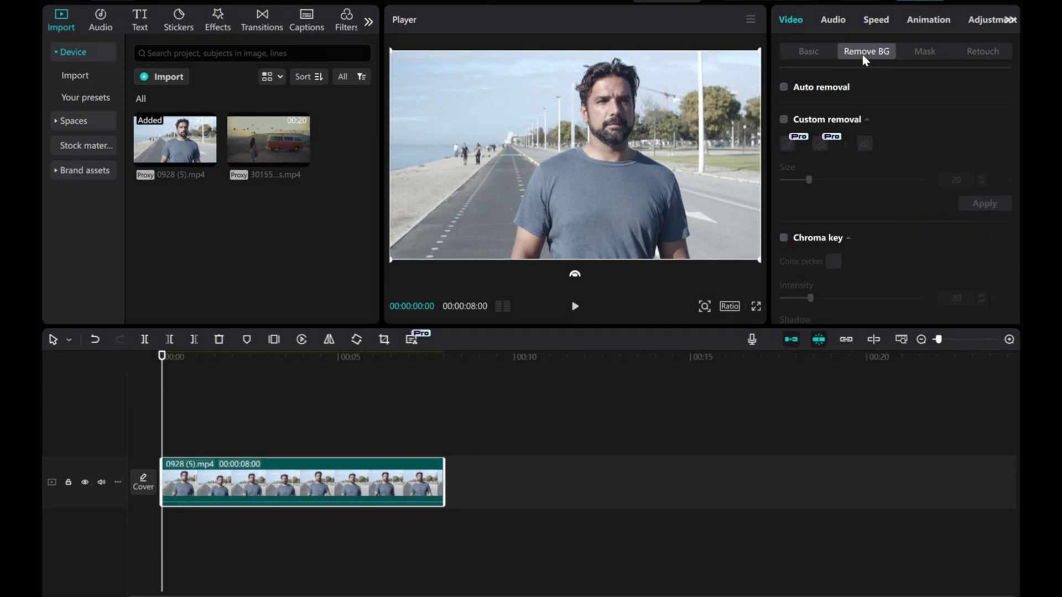
click(783, 88)
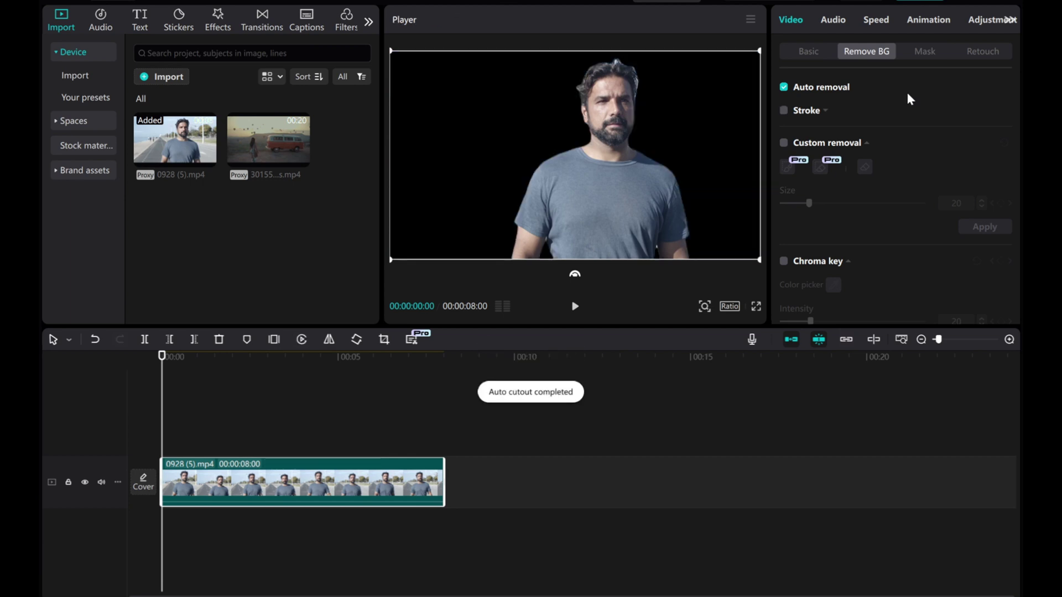
- Add a default text layer reading '1' and position it to cover the frame
click(141, 23)
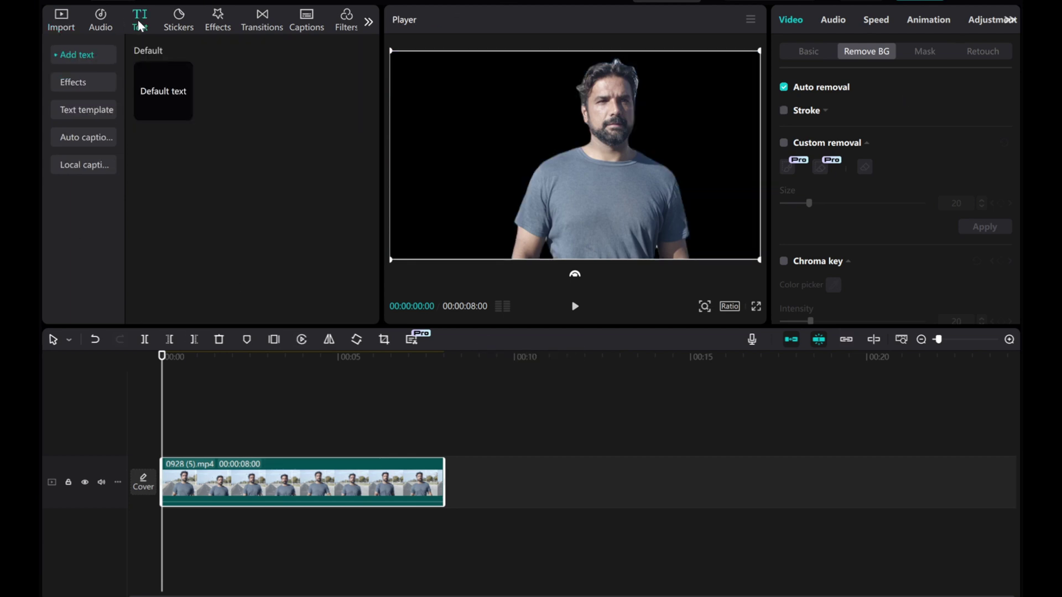
click(183, 113)
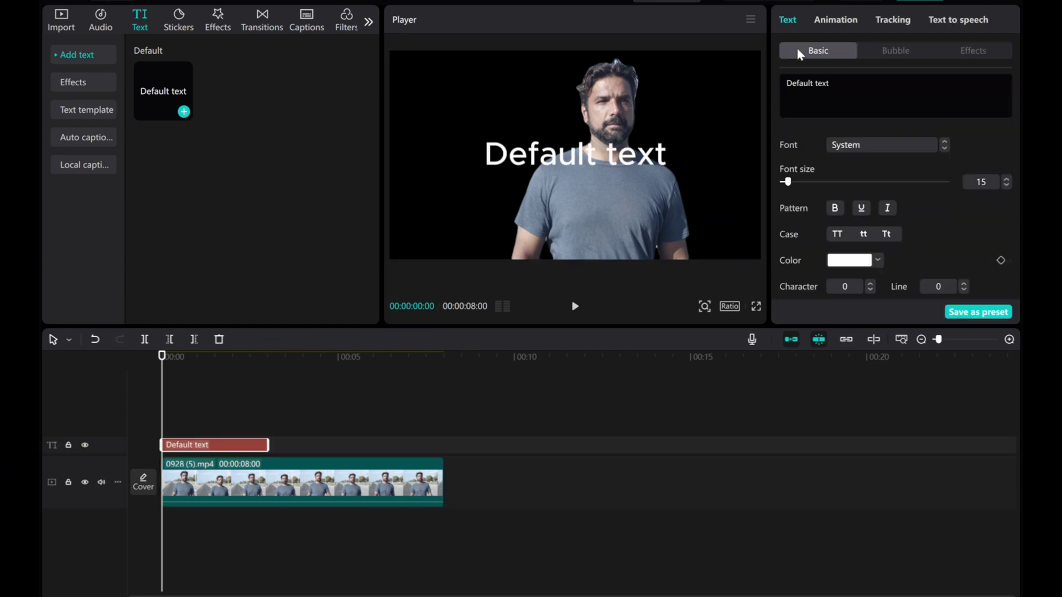
drag(838, 83, 779, 82)
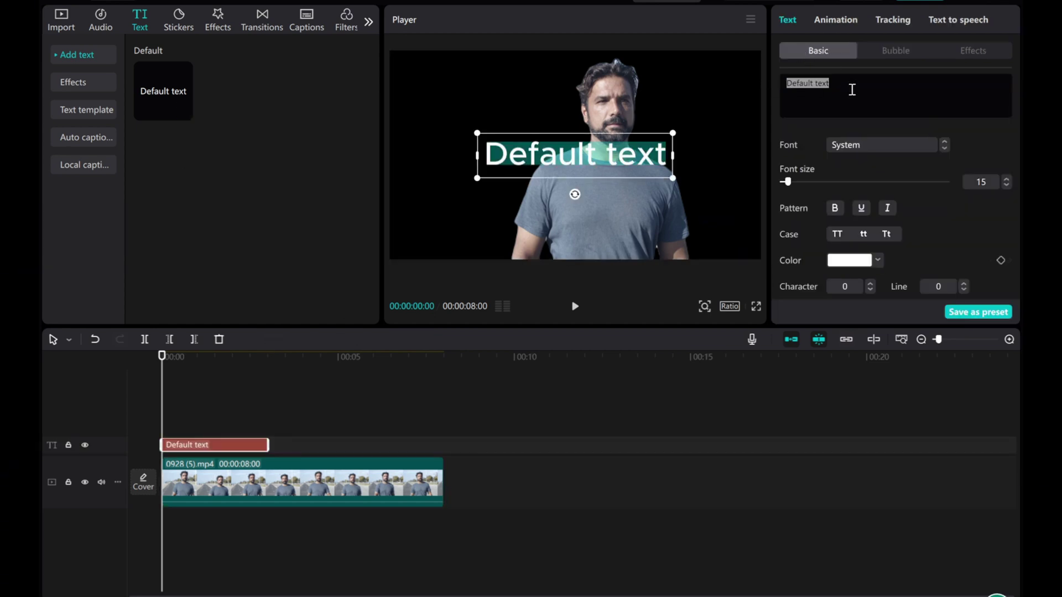
text(1)
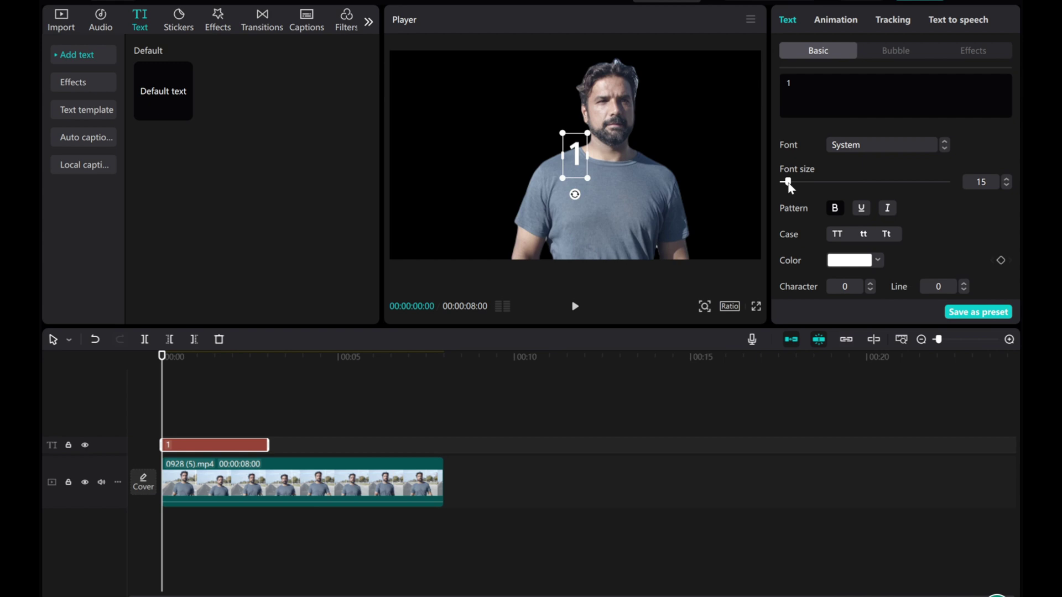
drag(787, 183, 950, 181)
scroll(836, 248, down, 2)
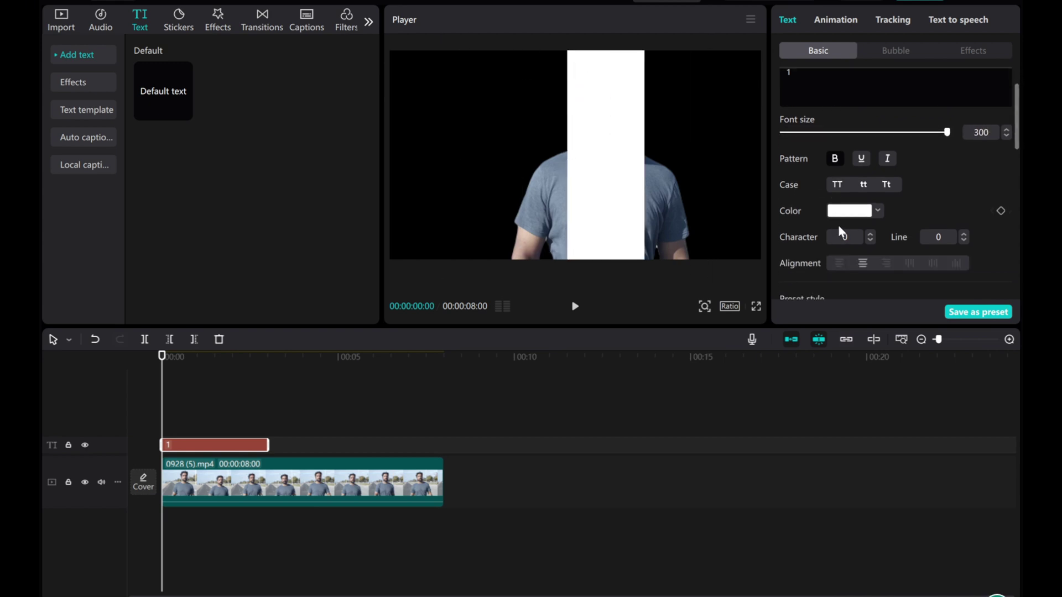
scroll(838, 225, down, 4)
drag(800, 216, 922, 216)
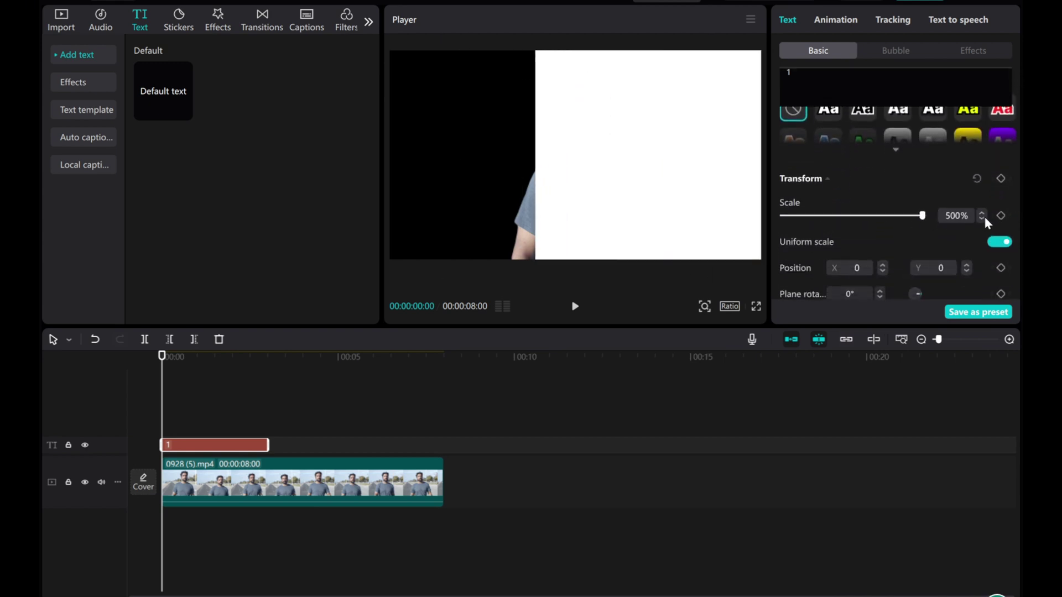
drag(583, 189, 442, 176)
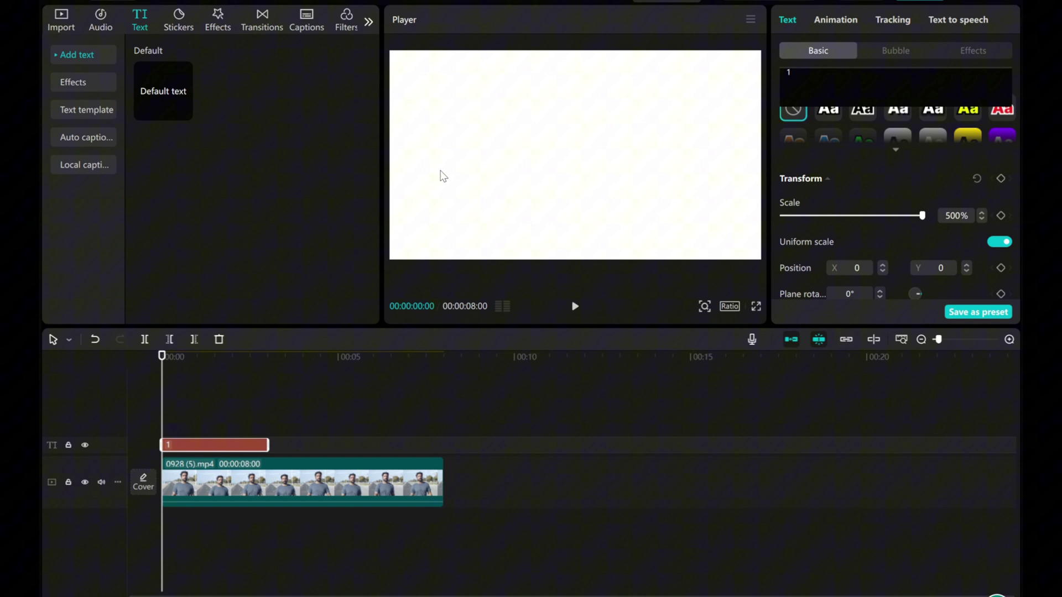
scroll(817, 220, up, 4)
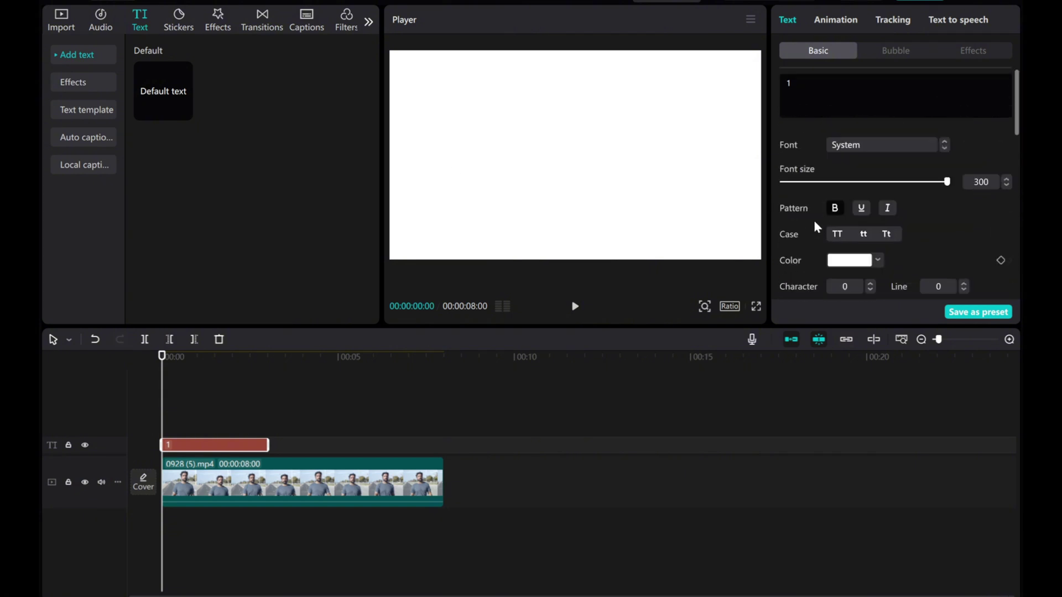
- Colour the text green and stretch its clip to the man clip's length
click(841, 212)
scroll(871, 431, down, 2)
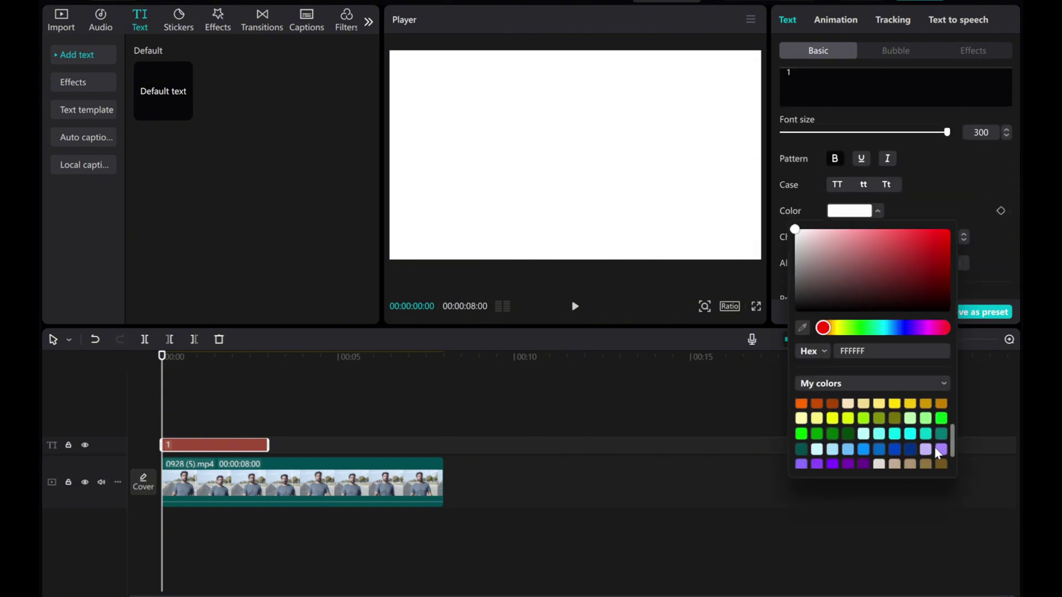
click(817, 433)
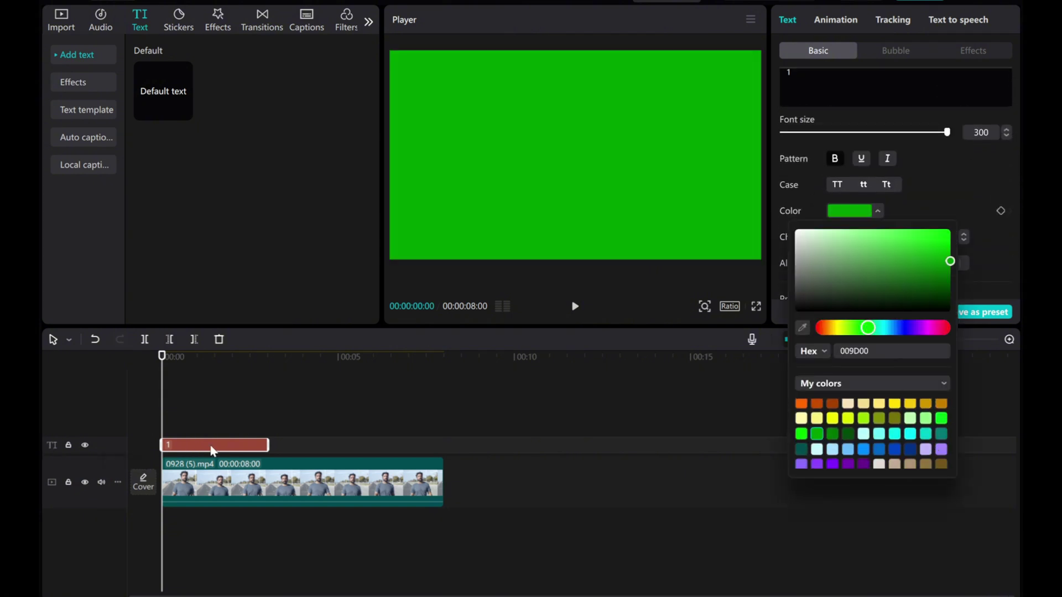
click(275, 447)
drag(268, 443, 443, 443)
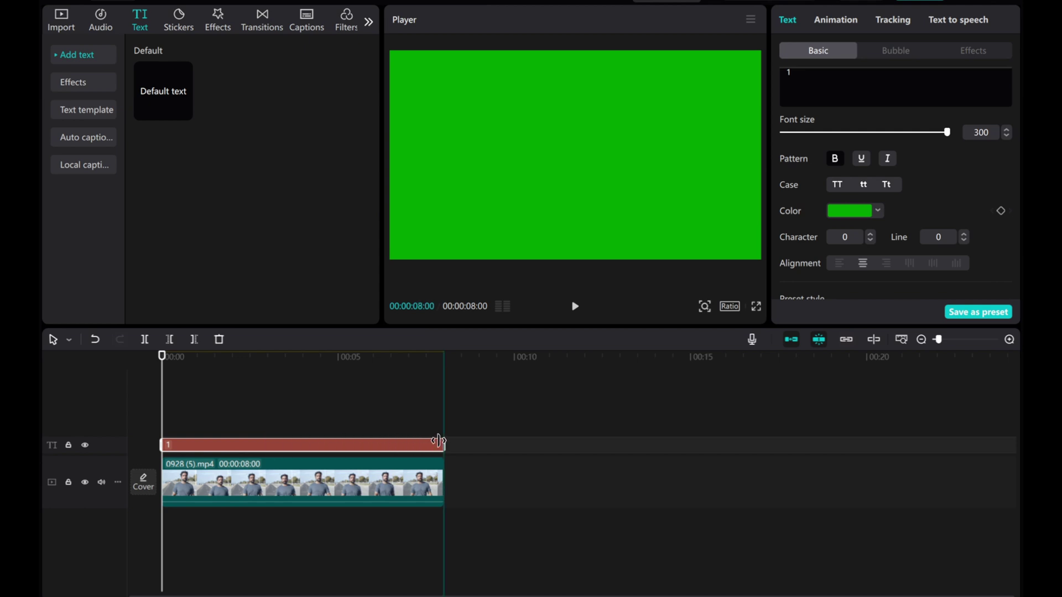
- Make the green text a compound clip, layer the man clip above it, and preview
right_click(318, 446)
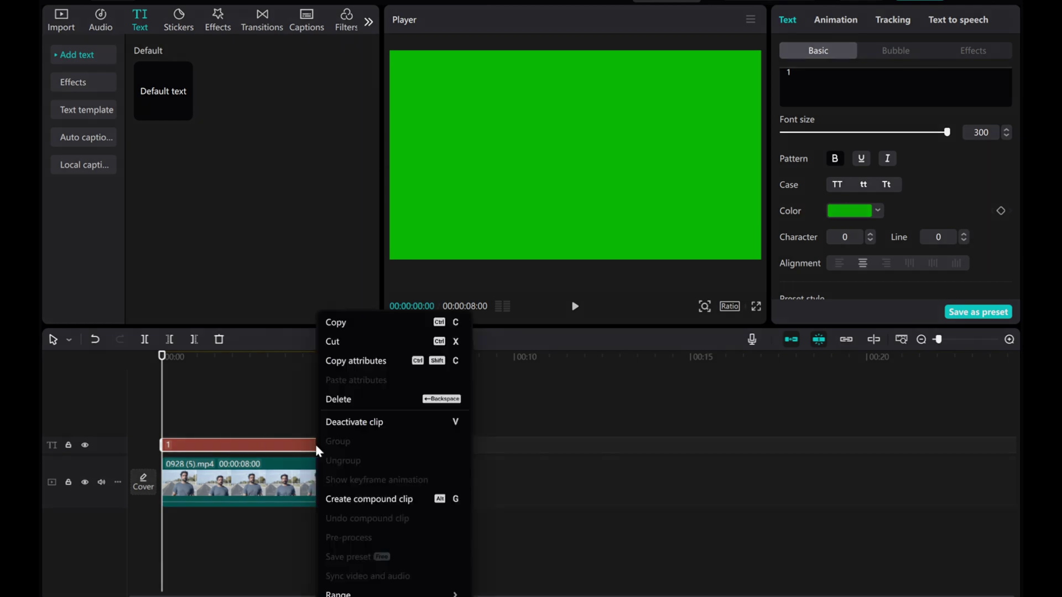
click(365, 501)
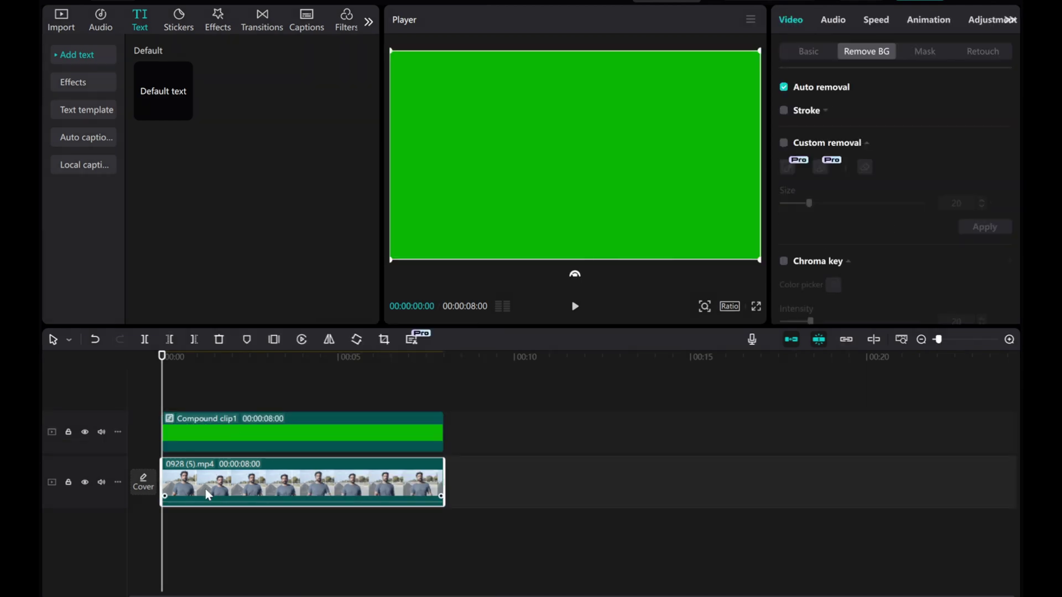
drag(218, 479, 205, 390)
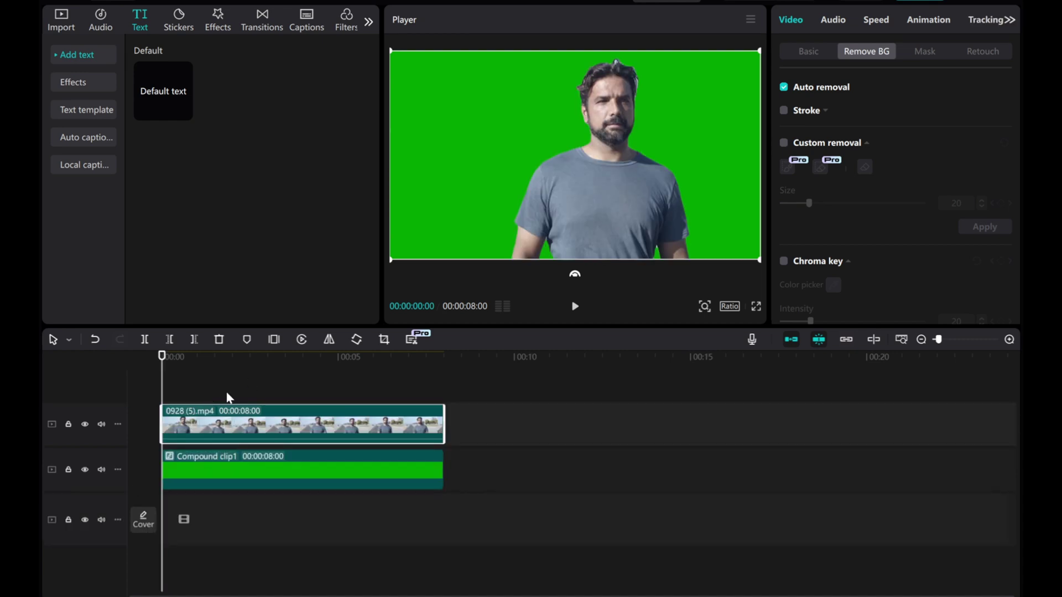
click(244, 473)
click(575, 306)
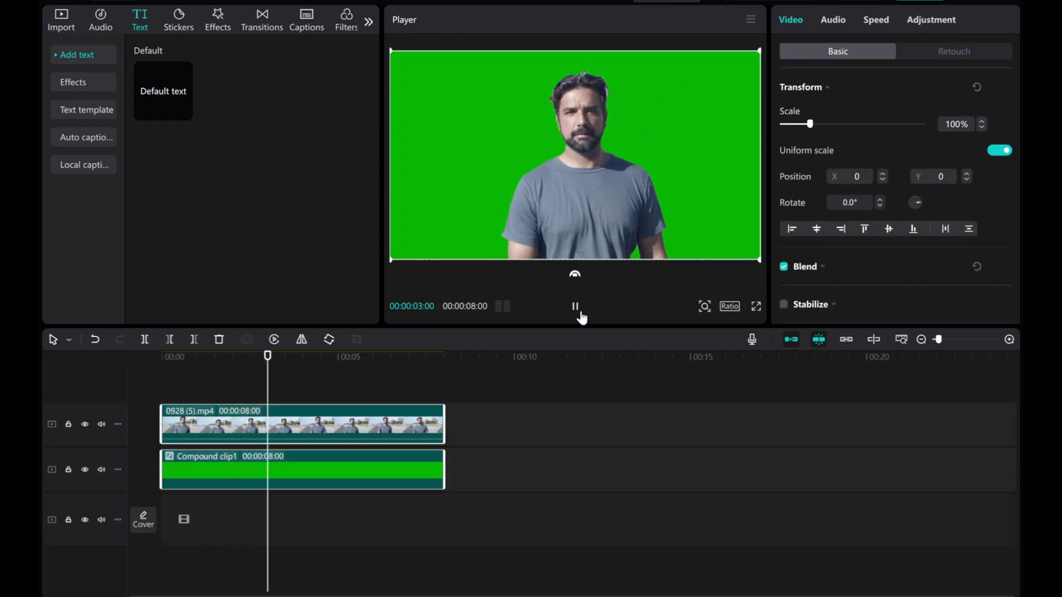
- Stop playback, delete the man clip, and add the van clip to the timeline
click(575, 306)
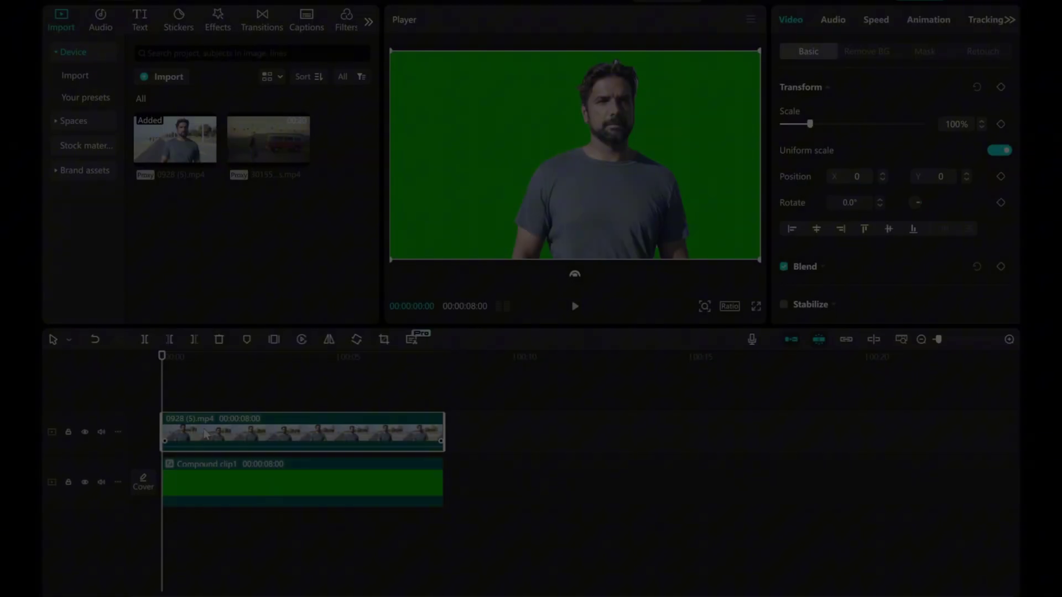
right_click(213, 424)
click(249, 181)
drag(262, 132, 165, 441)
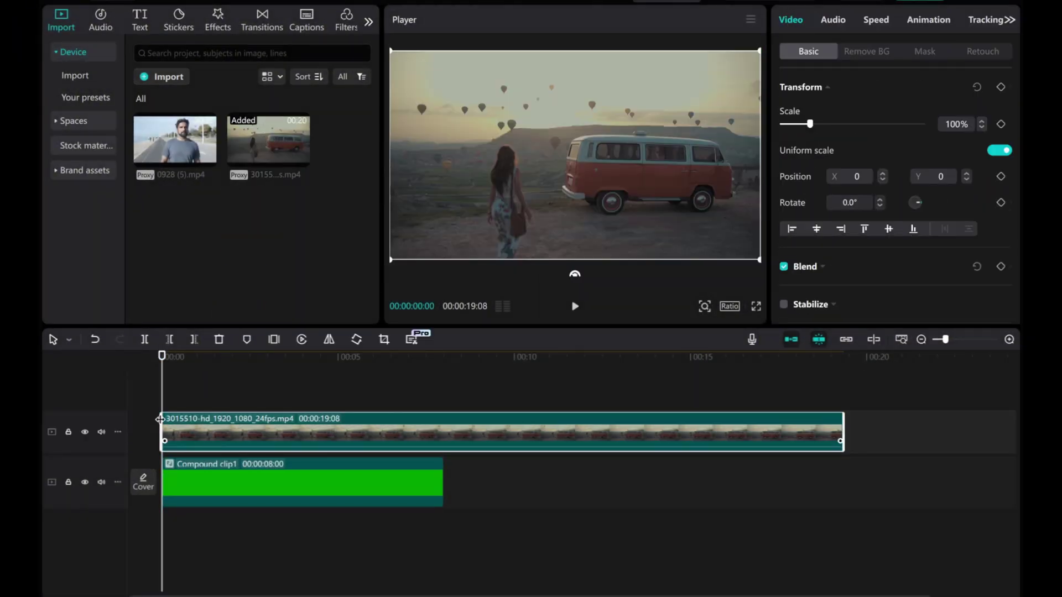
- Trim the van clip to 8 seconds by splitting there and deleting the remainder
drag(161, 357, 451, 360)
click(451, 363)
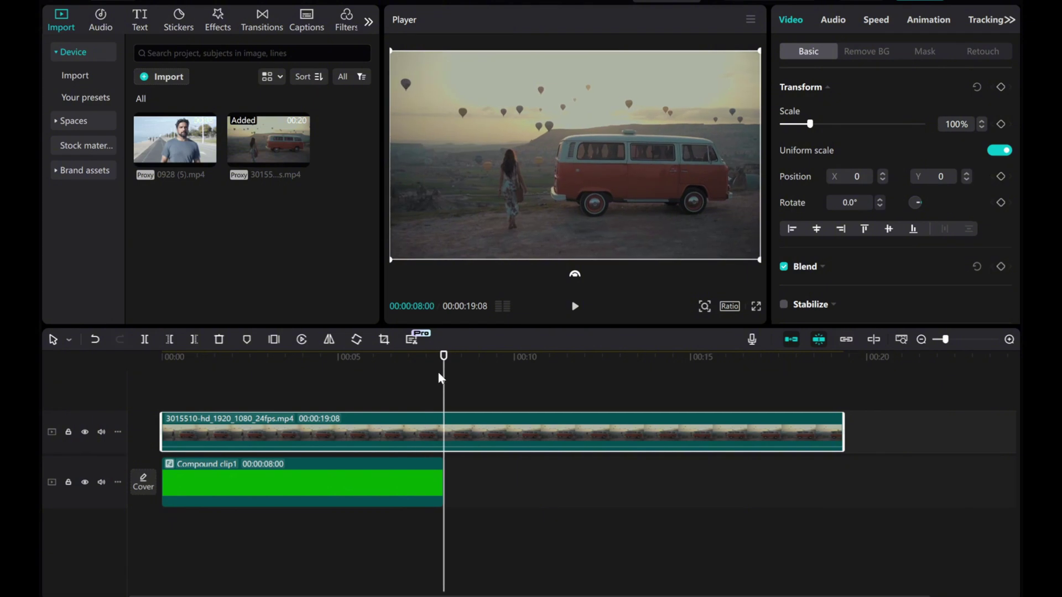
click(647, 432)
click(193, 339)
key(Delete)
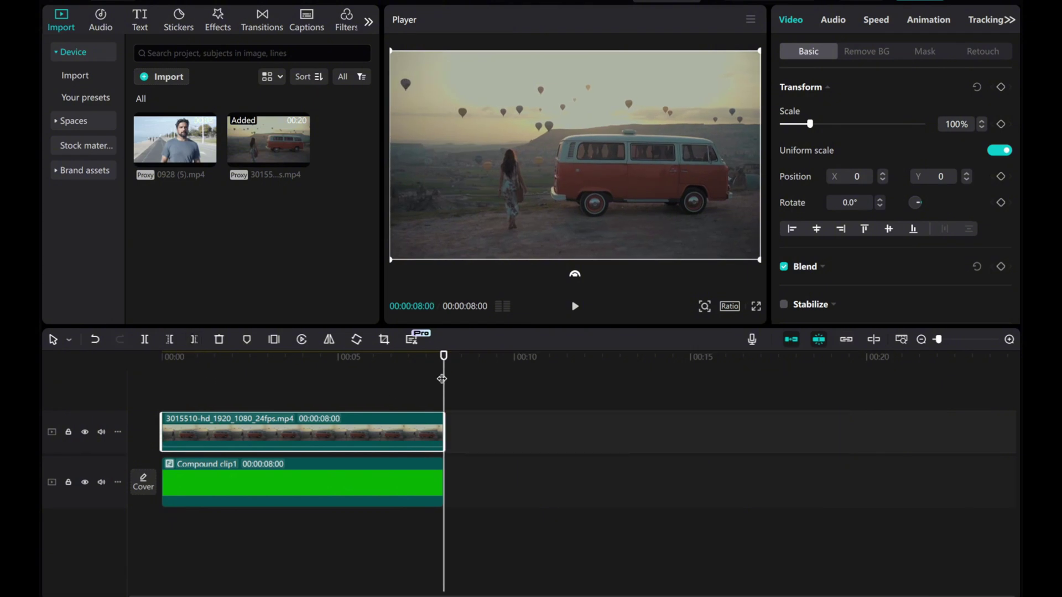
click(399, 378)
- Apply Custom removal to the van clip, brushing over the van to keep it
click(863, 51)
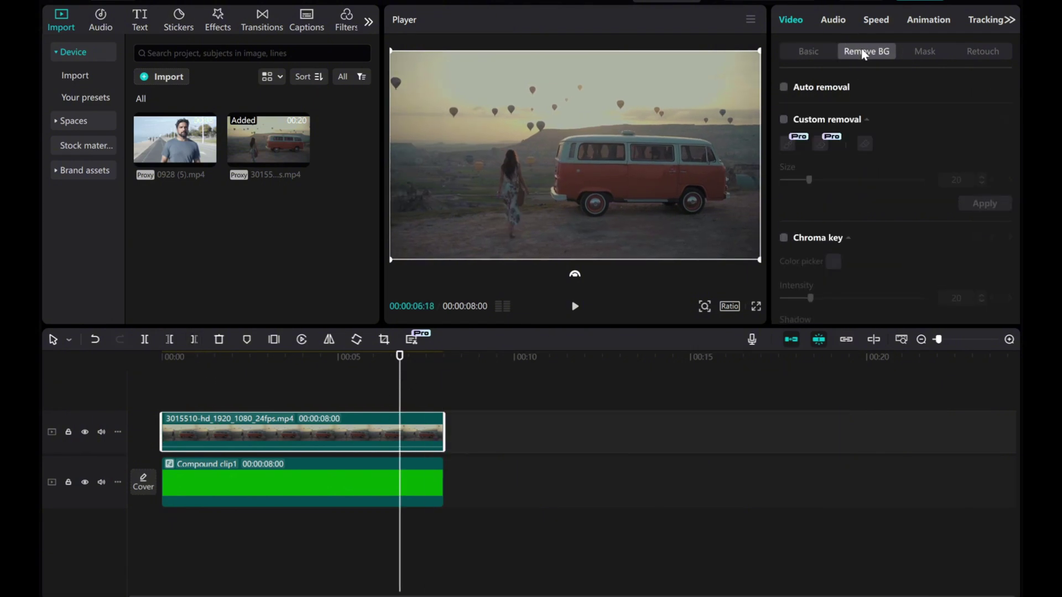
click(783, 120)
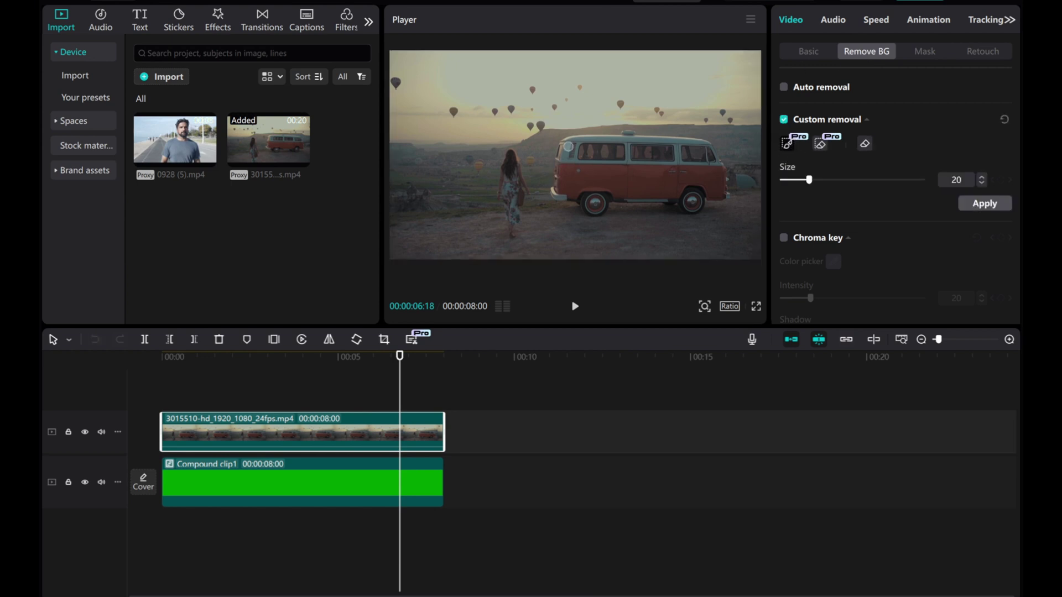
mouse_move(566, 148)
mouse_down()
mouse_move(618, 148)
mouse_move(650, 195)
mouse_move(599, 202)
mouse_move(572, 156)
mouse_up()
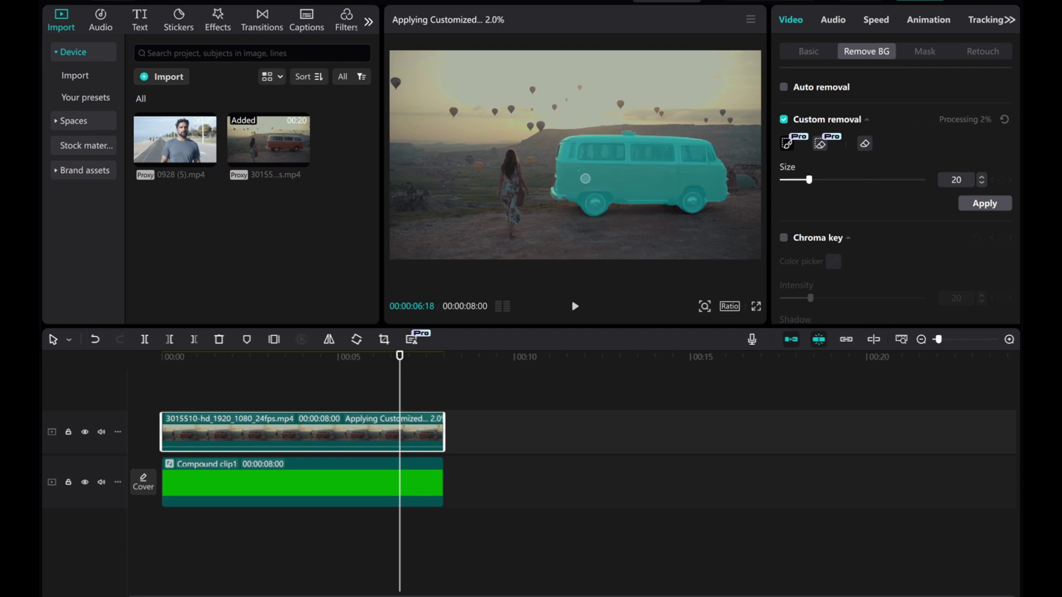
click(984, 203)
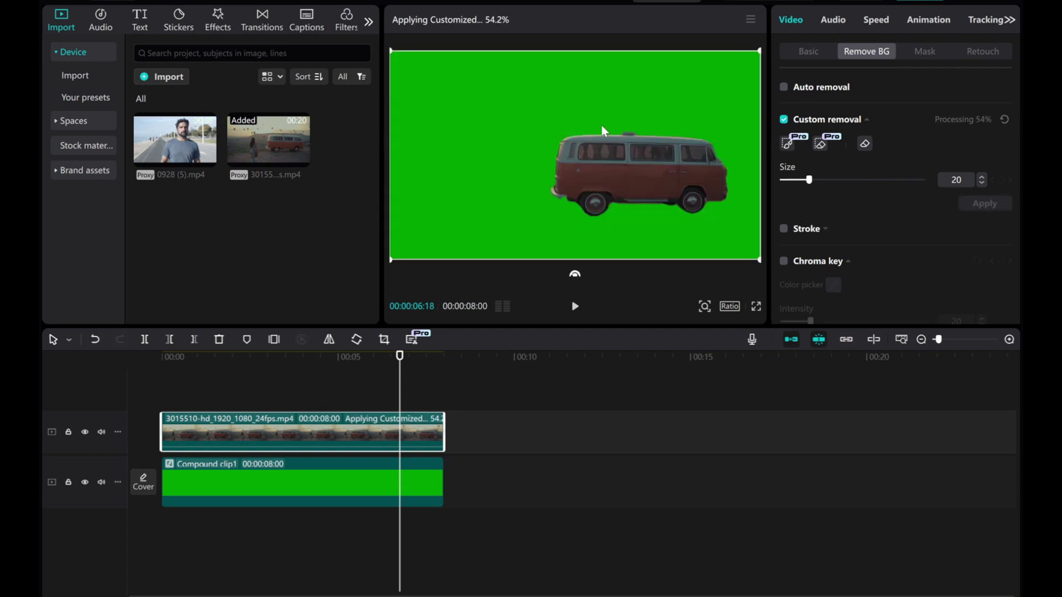
- Scrub back to the clip's start and play the van over green
mouse_move(399, 357)
mouse_down()
mouse_move(189, 358)
mouse_move(335, 357)
mouse_up()
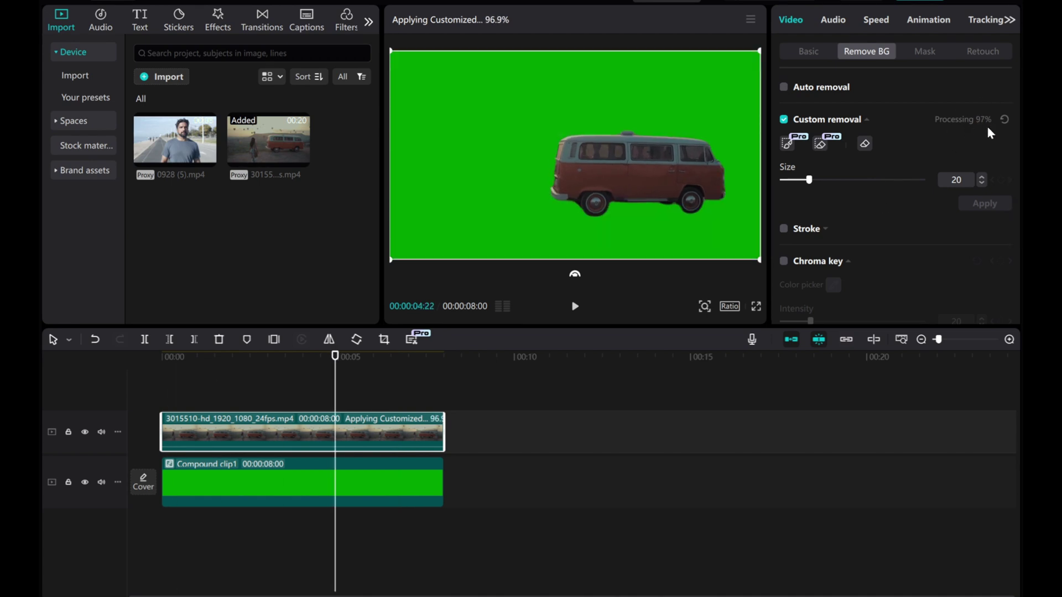
drag(333, 357, 163, 357)
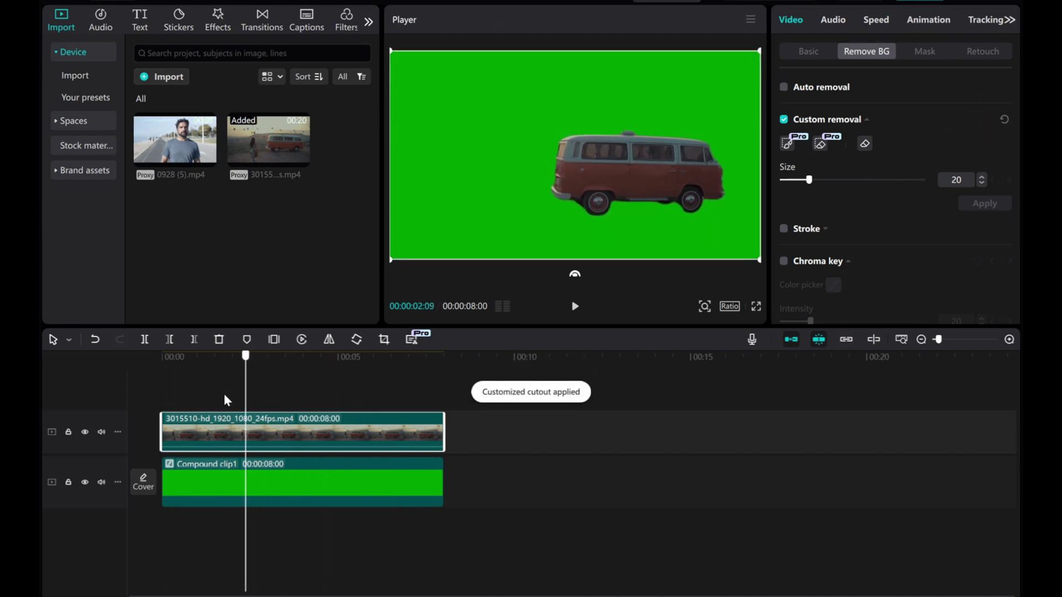
click(574, 307)
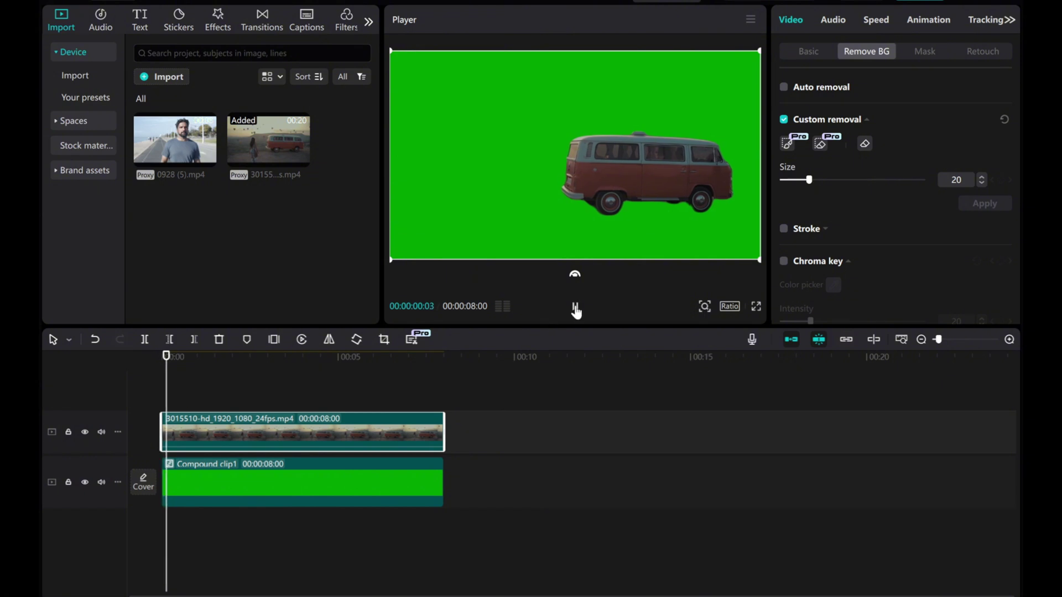